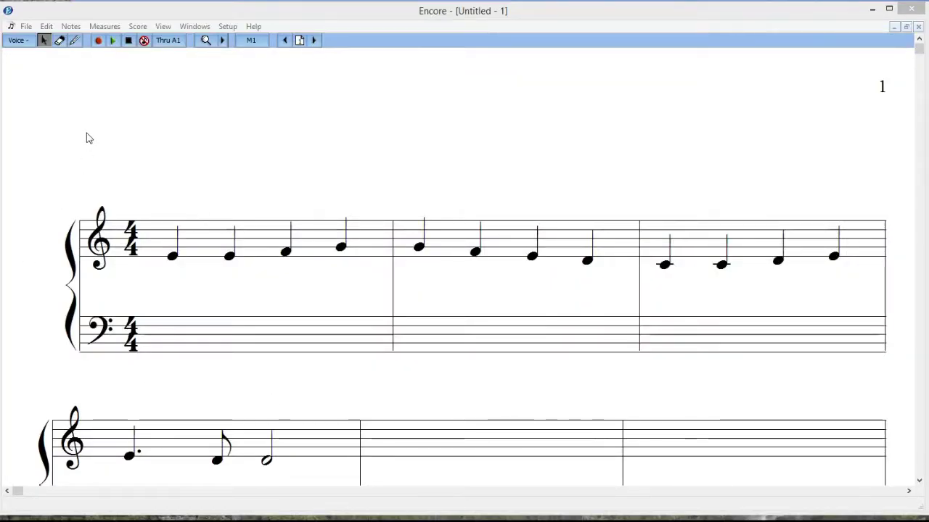
Open the Set Key Signature dialog from the Measures menu, showing C Major / A Minor
{"action": "left_click", "coordinate": [106, 29]}
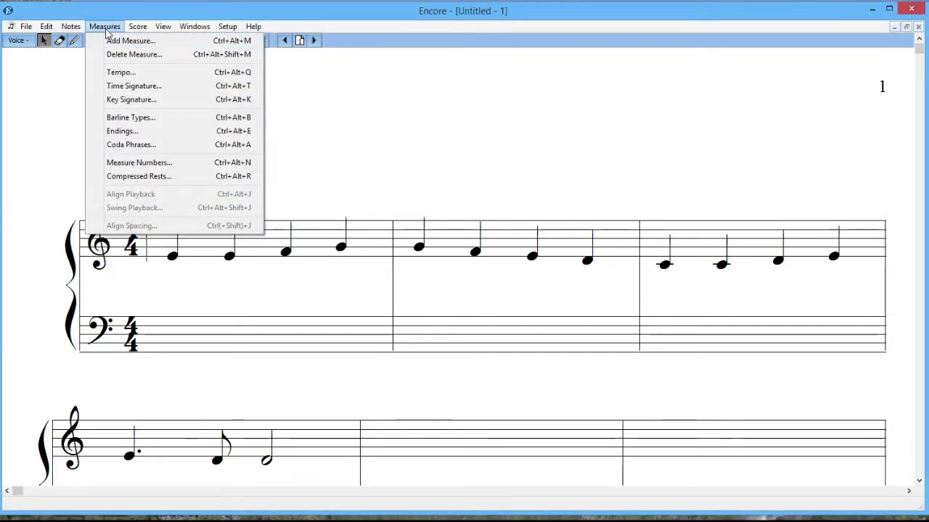
{"action": "left_click", "coordinate": [161, 101]}
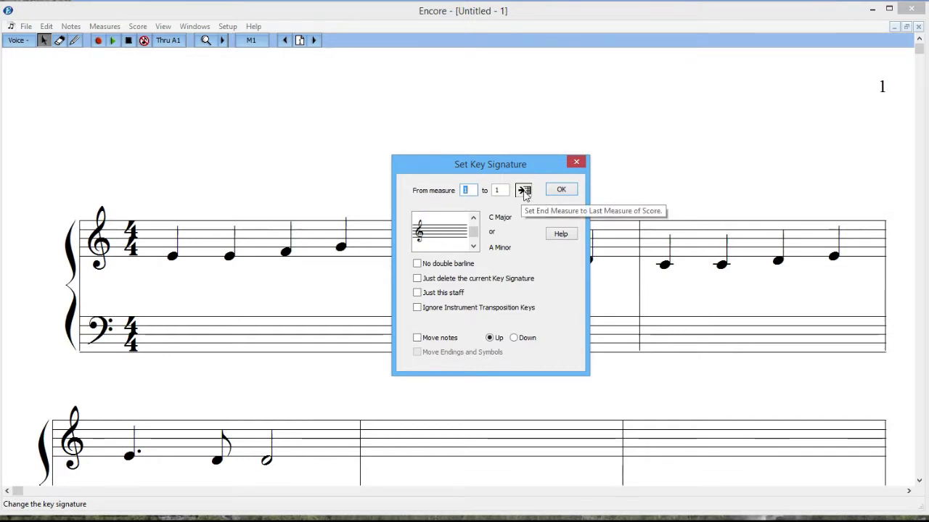
Extend the key signature range to end at the last measure, 15
{"action": "left_click", "coordinate": [524, 190]}
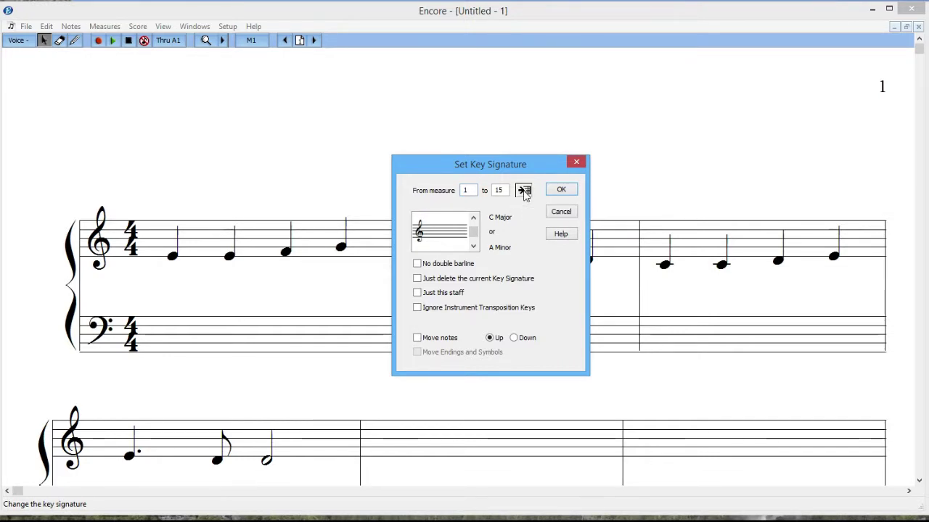
{"action": "left_click", "coordinate": [473, 219]}
{"action": "left_click", "coordinate": [473, 219]}
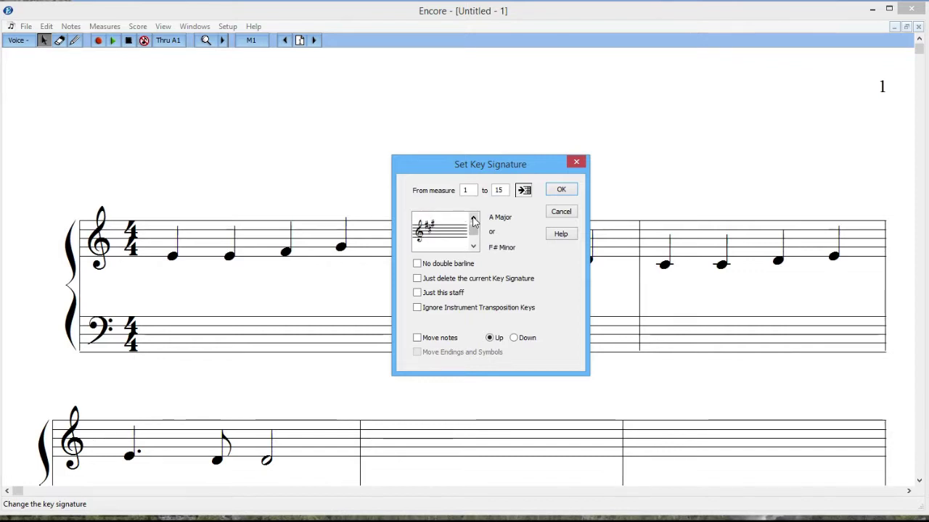
{"action": "left_click", "coordinate": [473, 220]}
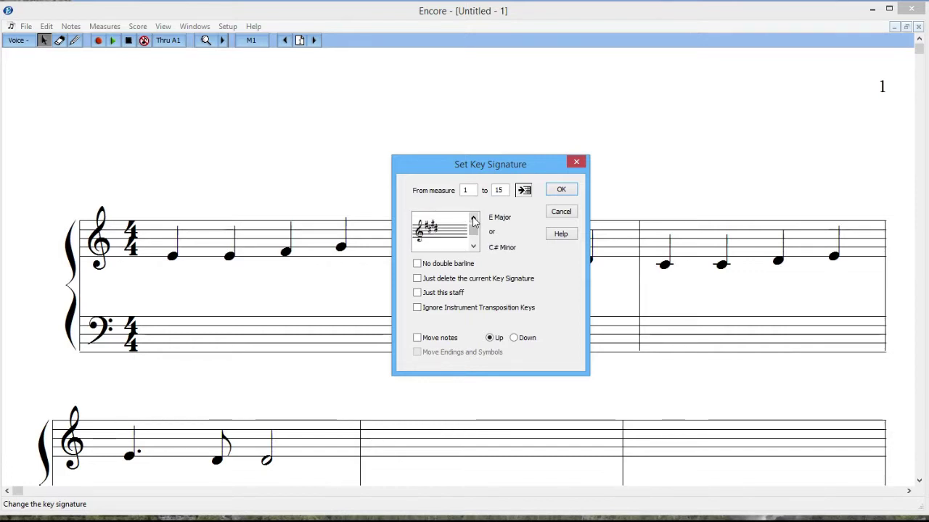
{"action": "left_click", "coordinate": [473, 220]}
{"action": "left_click", "coordinate": [473, 220]}
{"action": "left_click", "coordinate": [472, 220]}
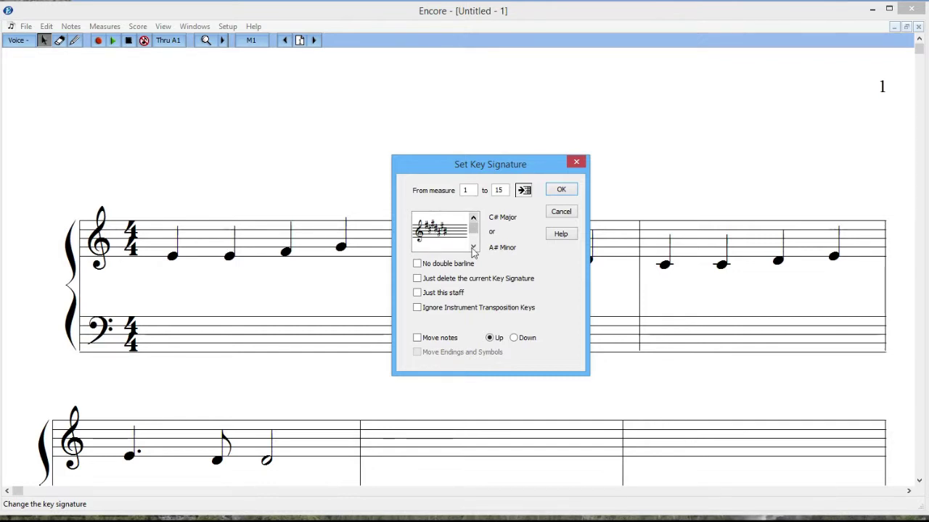
{"action": "left_click", "coordinate": [473, 247]}
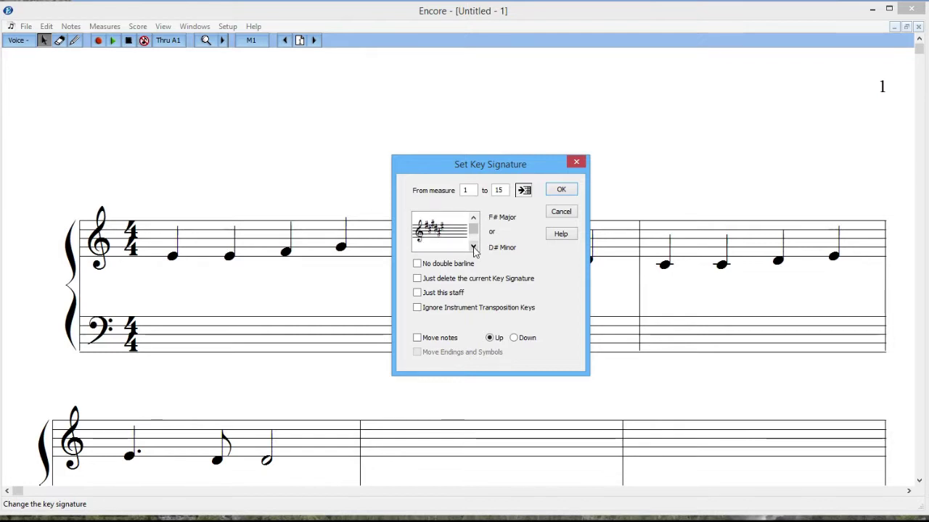
{"action": "left_click", "coordinate": [473, 247]}
{"action": "left_click", "coordinate": [473, 247]}
{"action": "left_click", "coordinate": [473, 247]}
{"action": "left_click", "coordinate": [473, 248]}
{"action": "left_click", "coordinate": [473, 248]}
{"action": "left_click", "coordinate": [473, 247]}
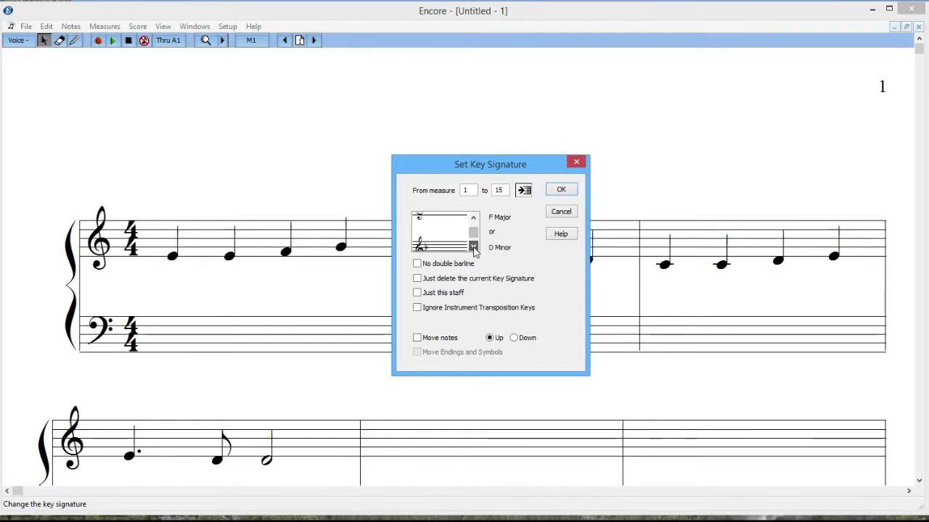
{"action": "left_click", "coordinate": [473, 247]}
{"action": "left_click", "coordinate": [473, 248]}
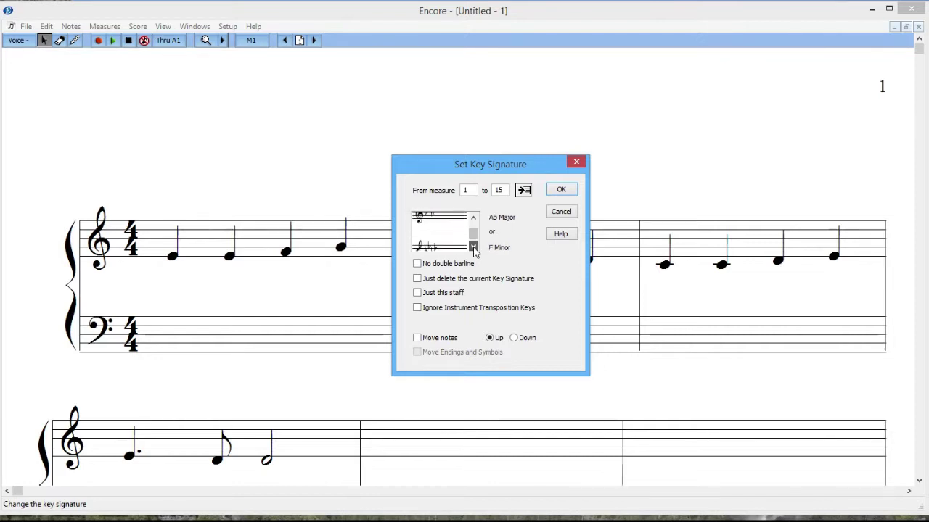
{"action": "left_click", "coordinate": [473, 247]}
{"action": "left_click", "coordinate": [473, 247]}
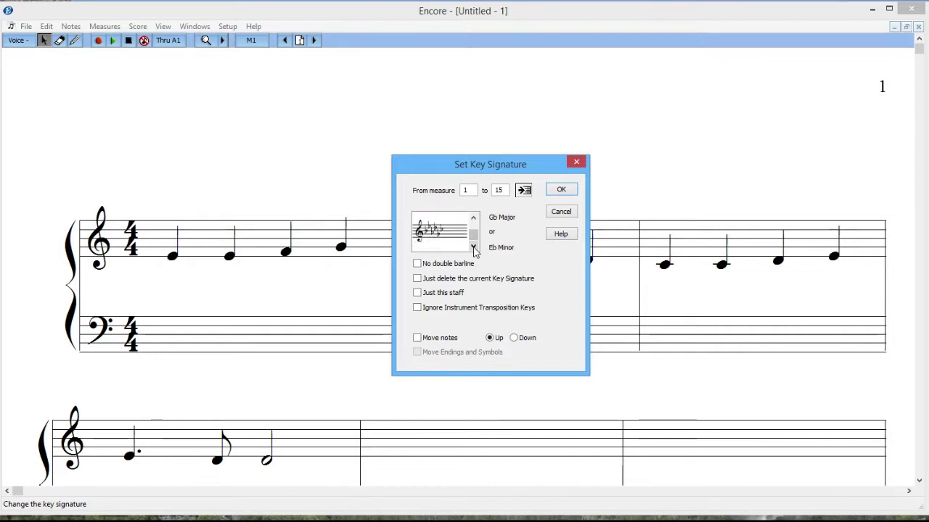
{"action": "left_click", "coordinate": [473, 248]}
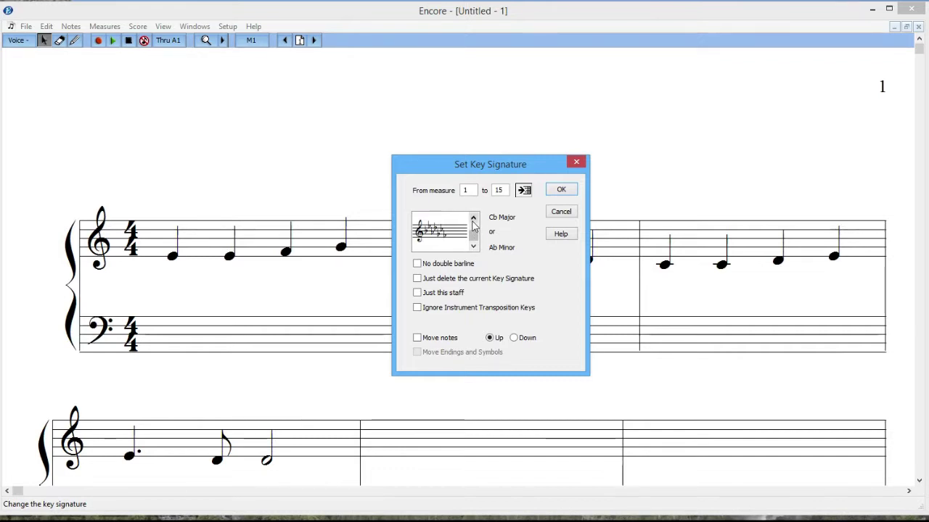
{"action": "left_click", "coordinate": [473, 217]}
{"action": "left_click", "coordinate": [472, 217]}
{"action": "left_click", "coordinate": [473, 218]}
{"action": "left_click", "coordinate": [473, 222]}
{"action": "left_click", "coordinate": [472, 223]}
{"action": "left_click", "coordinate": [472, 223]}
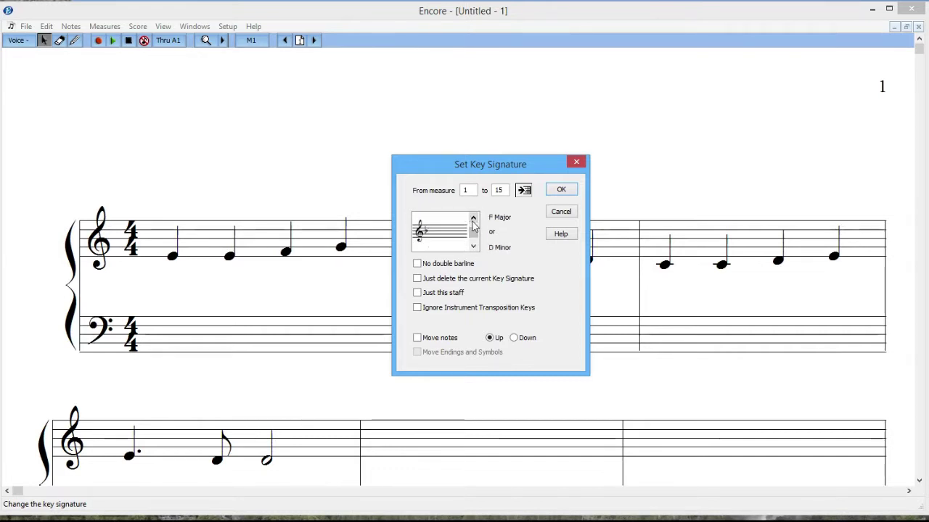
{"action": "left_click", "coordinate": [472, 223]}
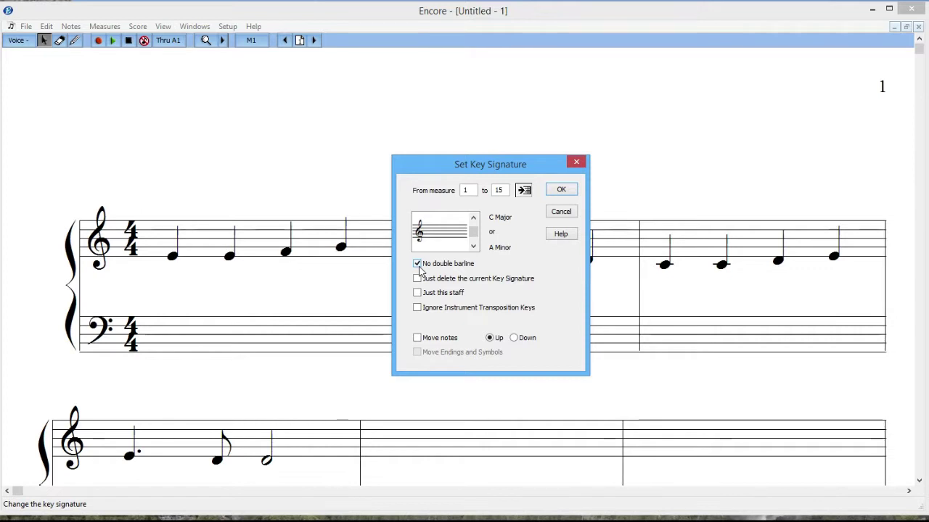
{"action": "left_click", "coordinate": [417, 264]}
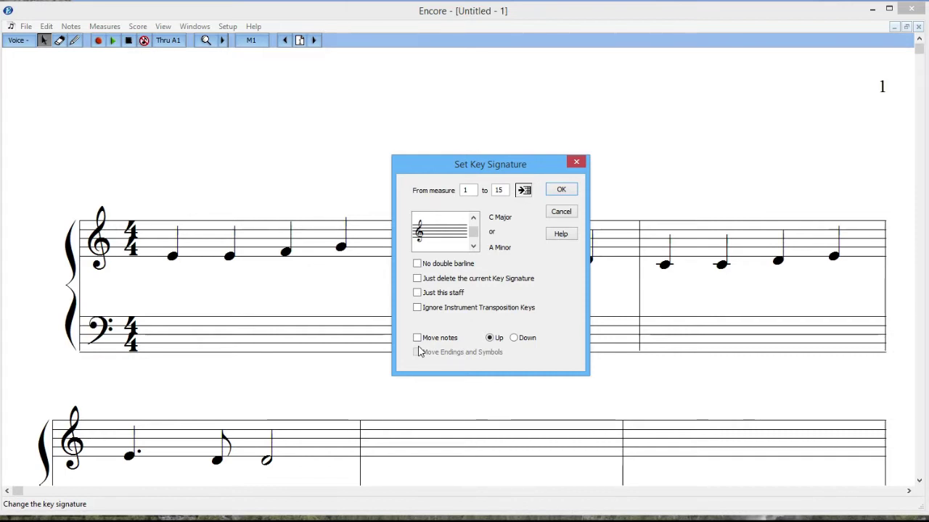
Apply F Major / D Minor (one flat) to measures 1–15 with notes moved up
{"action": "left_click", "coordinate": [418, 340]}
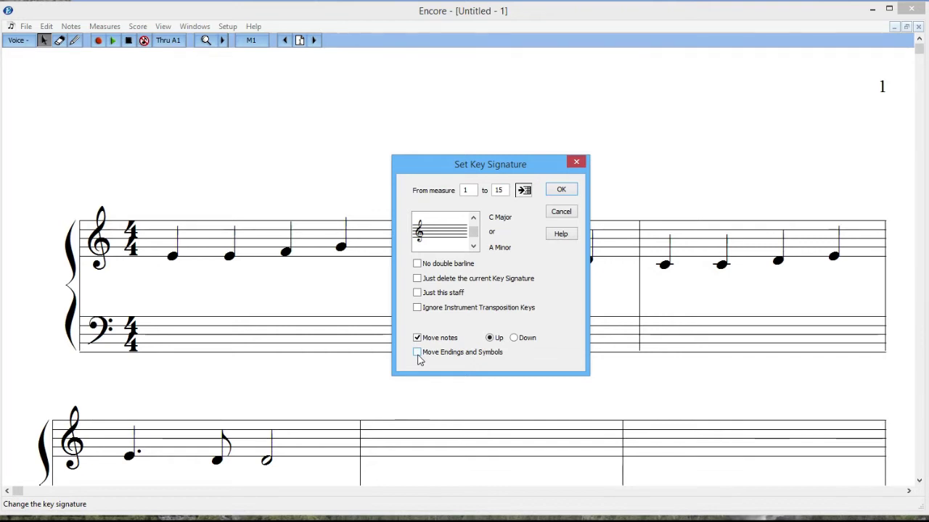
{"action": "left_click", "coordinate": [473, 246]}
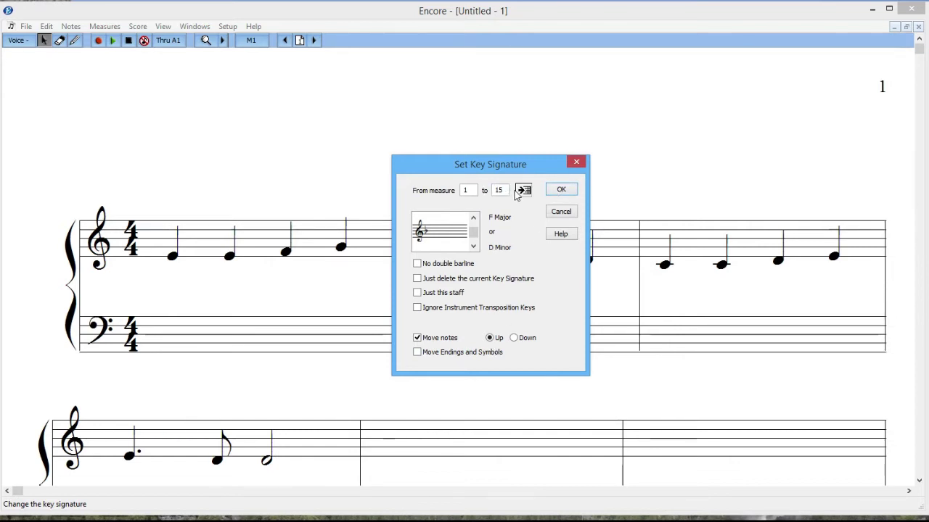
{"action": "left_click", "coordinate": [558, 193]}
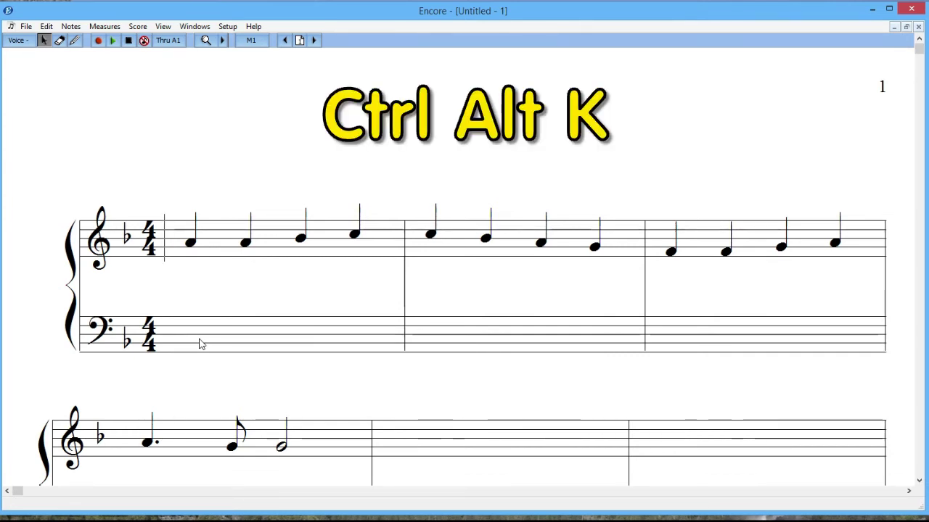
Reopen Set Key Signature with Ctrl+Alt+K, now reading F Major / D Minor
{"action": "key", "text": "ctrl+alt+k"}
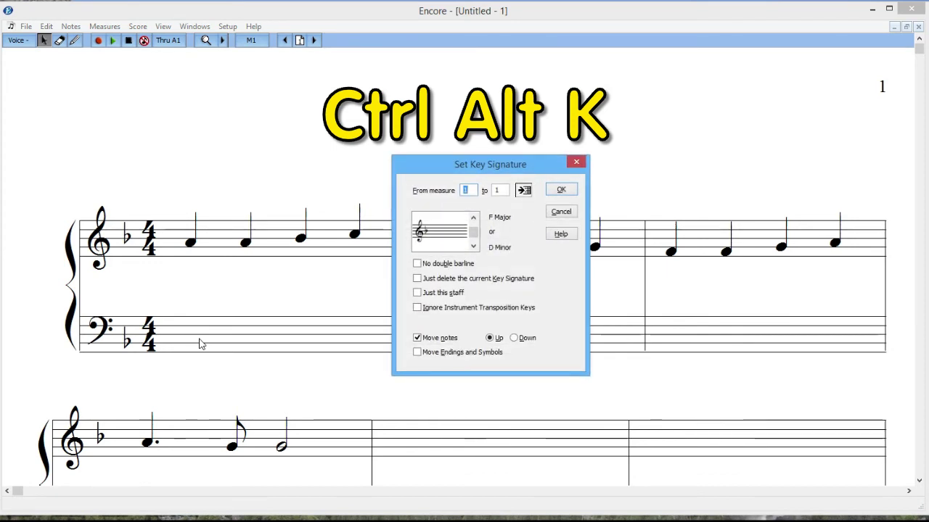